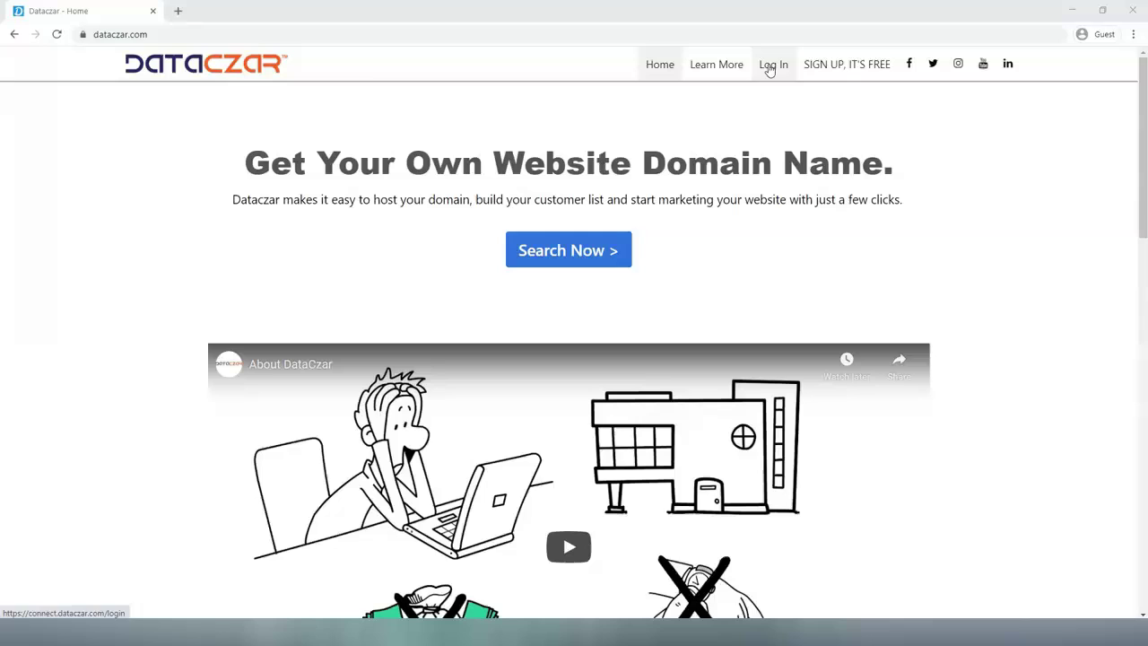
# Open the Dataczar Connect login page from the Log In link in the site header
pyautogui.click(188, 34)
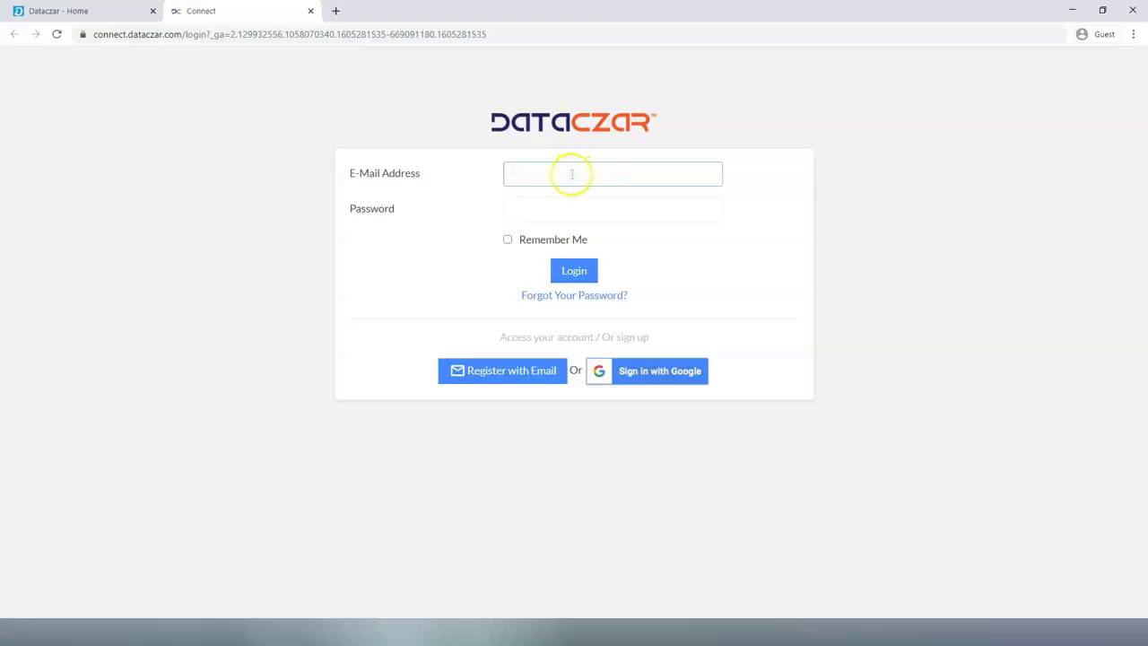
# Sign in to the AAA Outdoor Scenes account, close the old Dataczar - Home tab, and go full screen
pyautogui.click(533, 206)
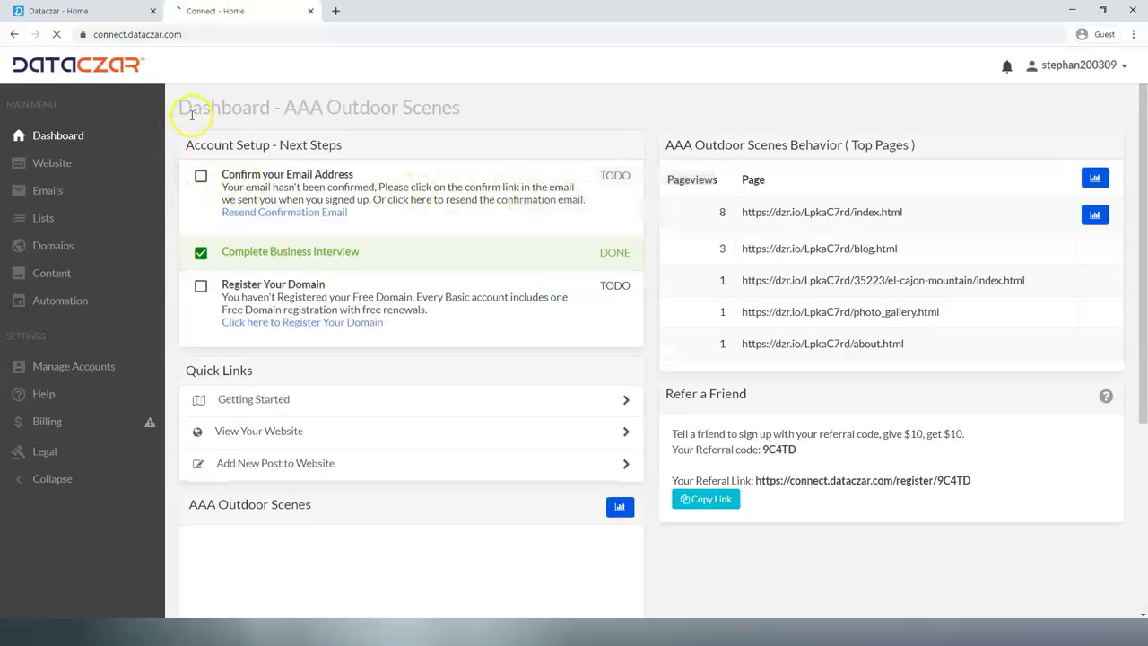
pyautogui.click(149, 10)
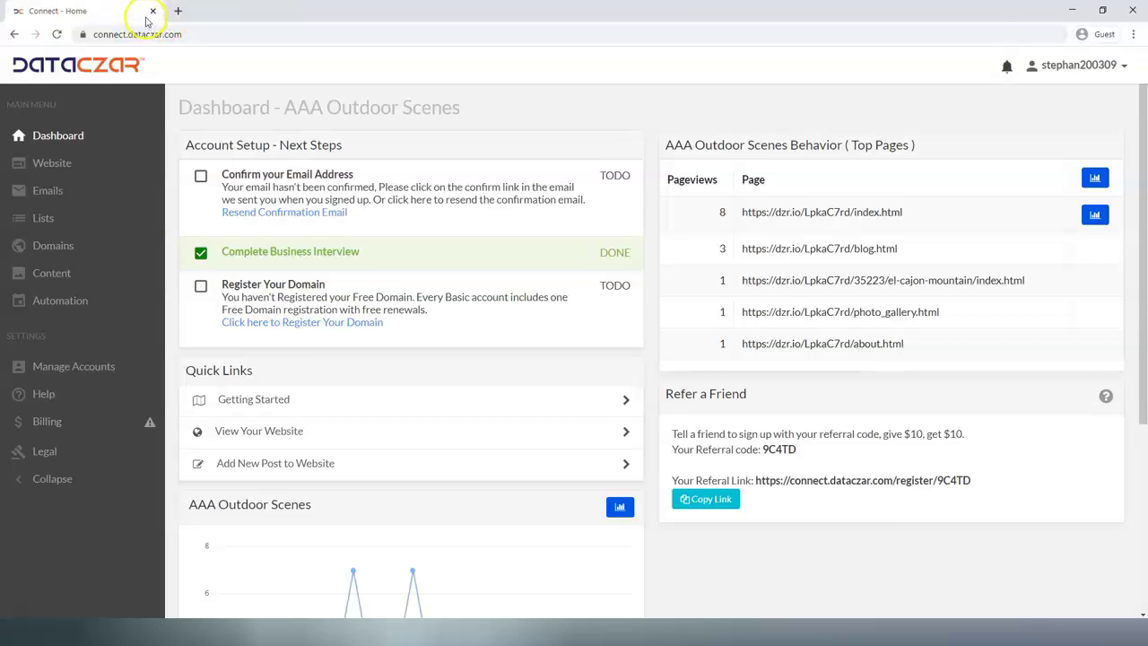
pyautogui.press('F11')
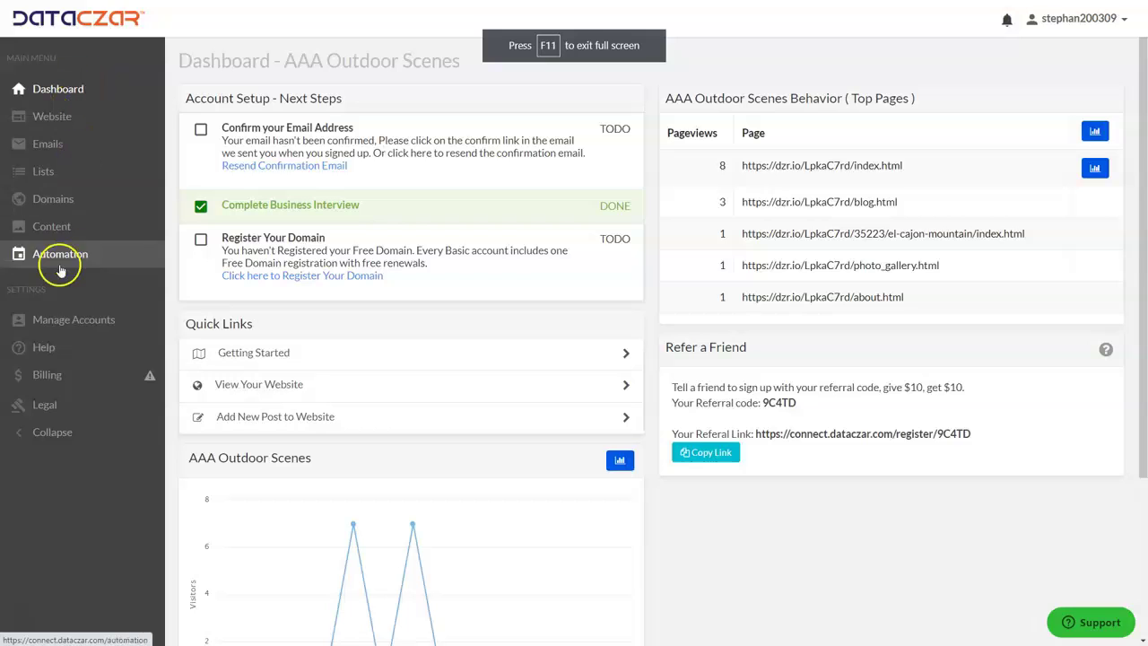
# Open Help and show the Featured Tutorial Videos list, such as 'How to Start Building Your Website'
pyautogui.click(45, 348)
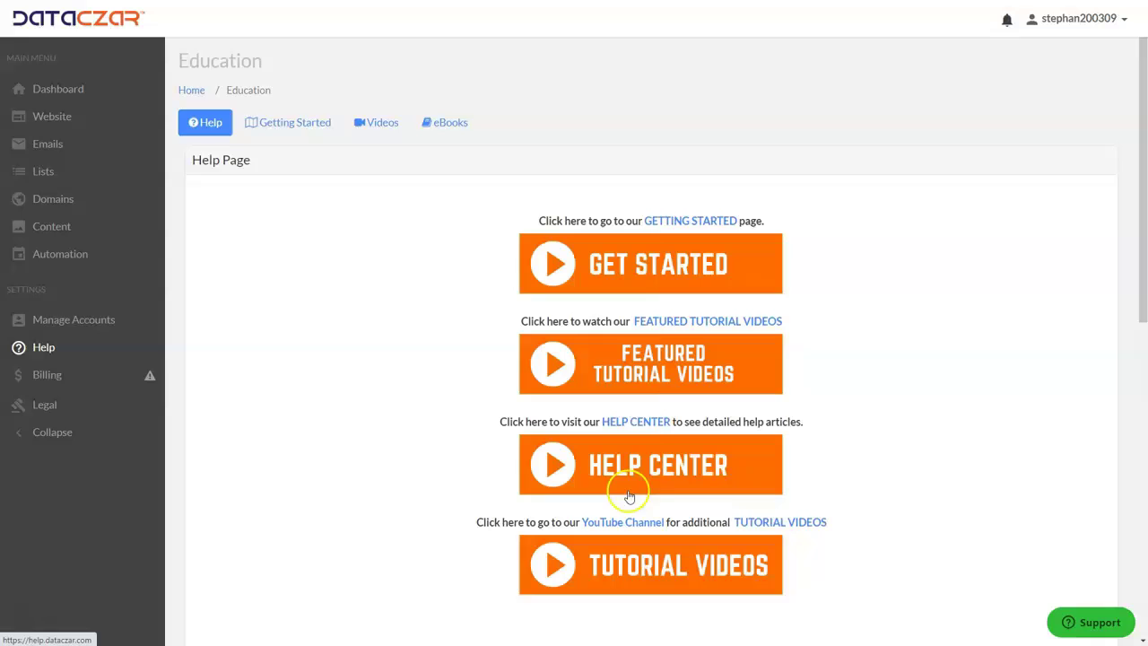
pyautogui.click(635, 358)
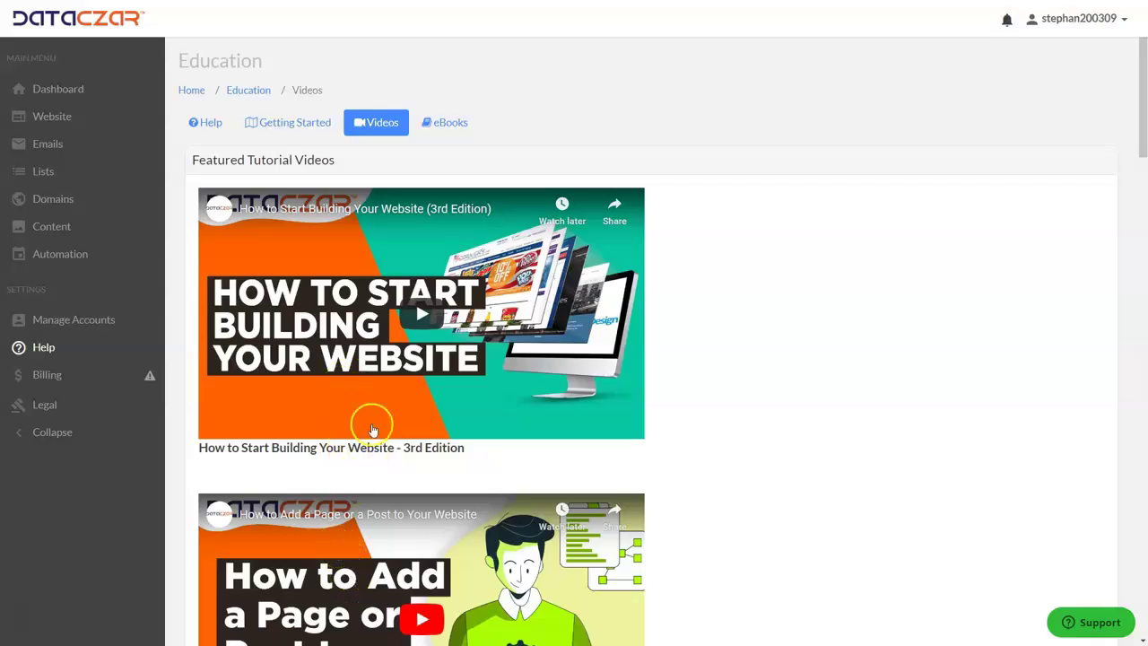
# Open the 'Register Your Domain' article under Domain Help and skim through it
pyautogui.click(45, 350)
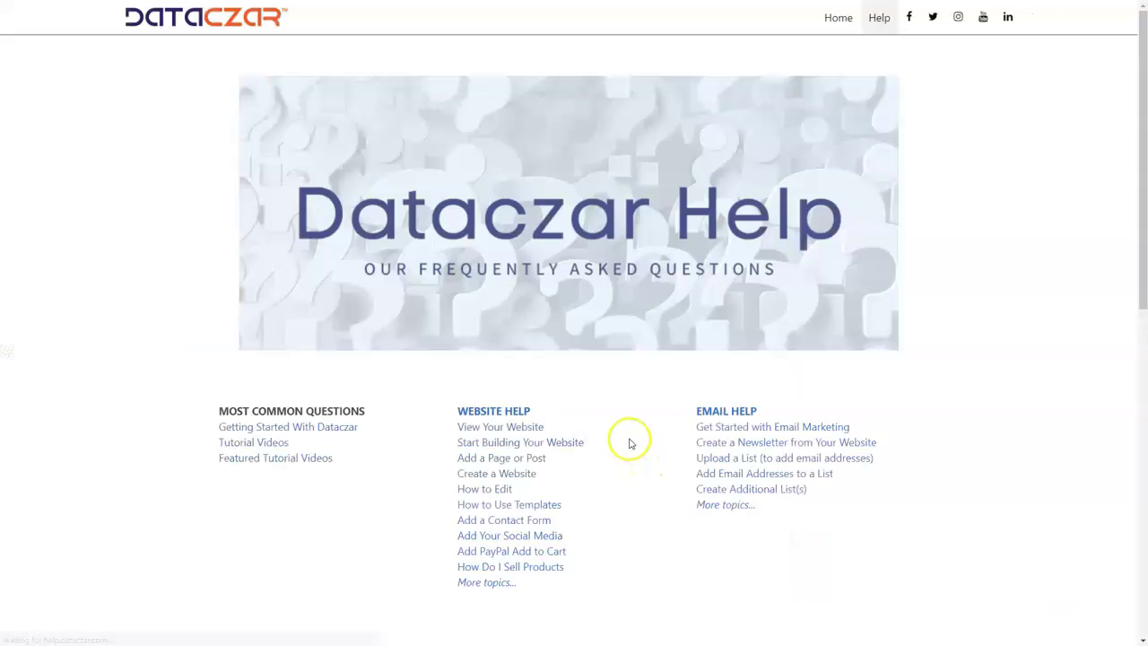
pyautogui.scroll(-3, 561, 415)
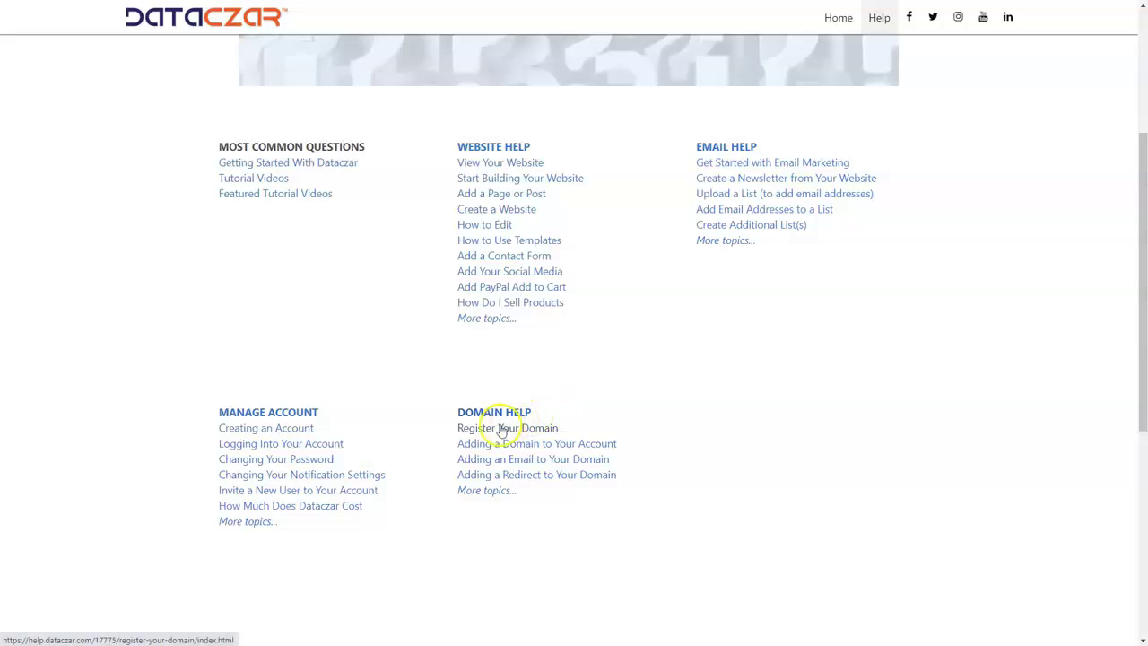
pyautogui.click(502, 428)
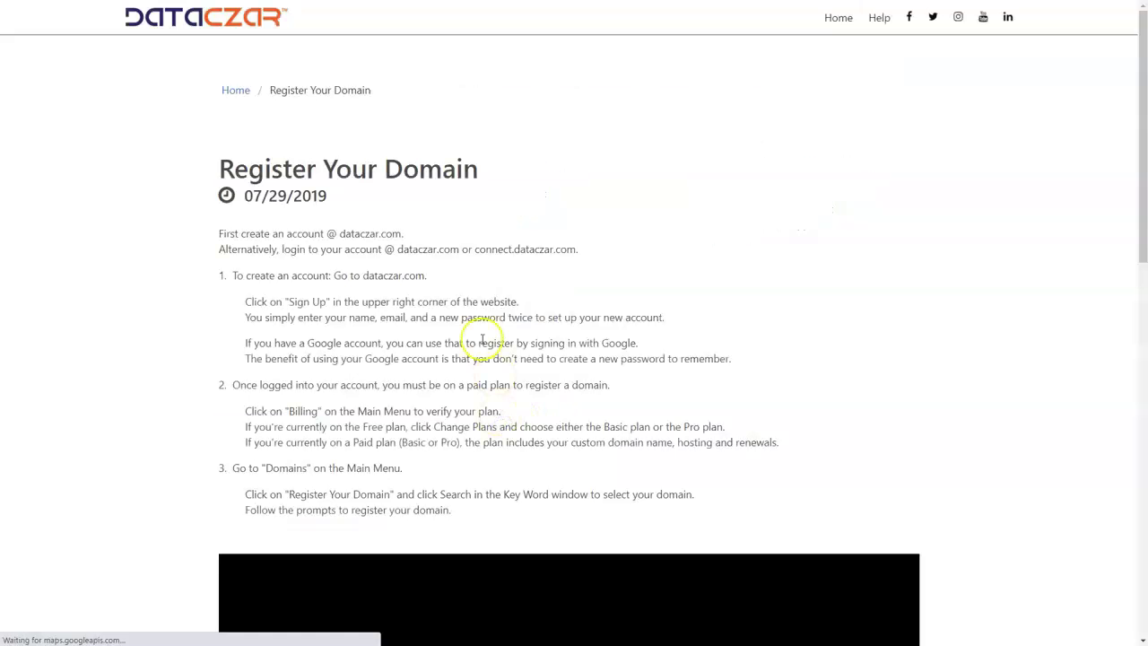
pyautogui.scroll(-2, 476, 354)
pyautogui.scroll(2, 478, 356)
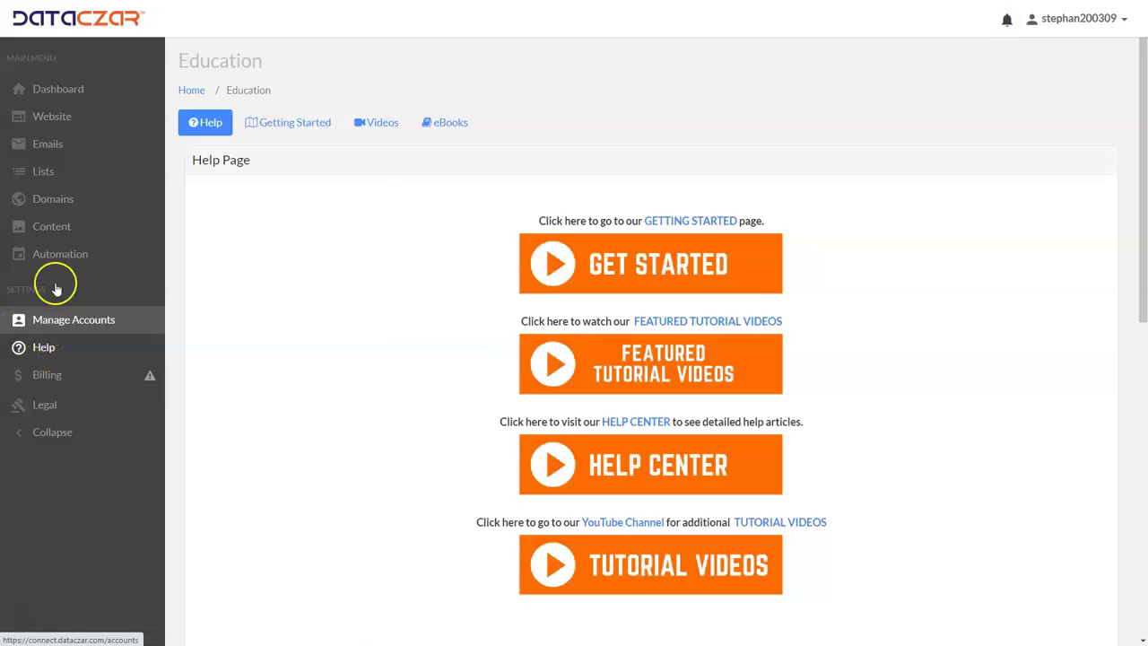
# Search the Domains page for 'aaaoutdoorscenes' to list the .com, .net and .org options
pyautogui.click(58, 200)
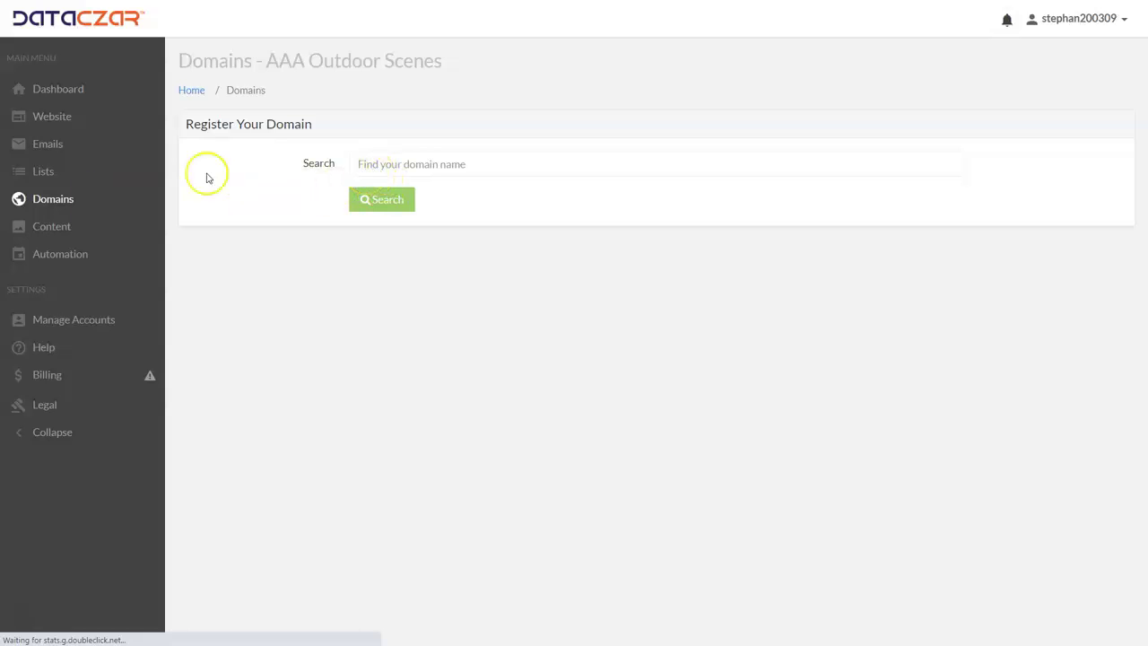
pyautogui.click(433, 166)
pyautogui.write('aaaoutdoorscenes')
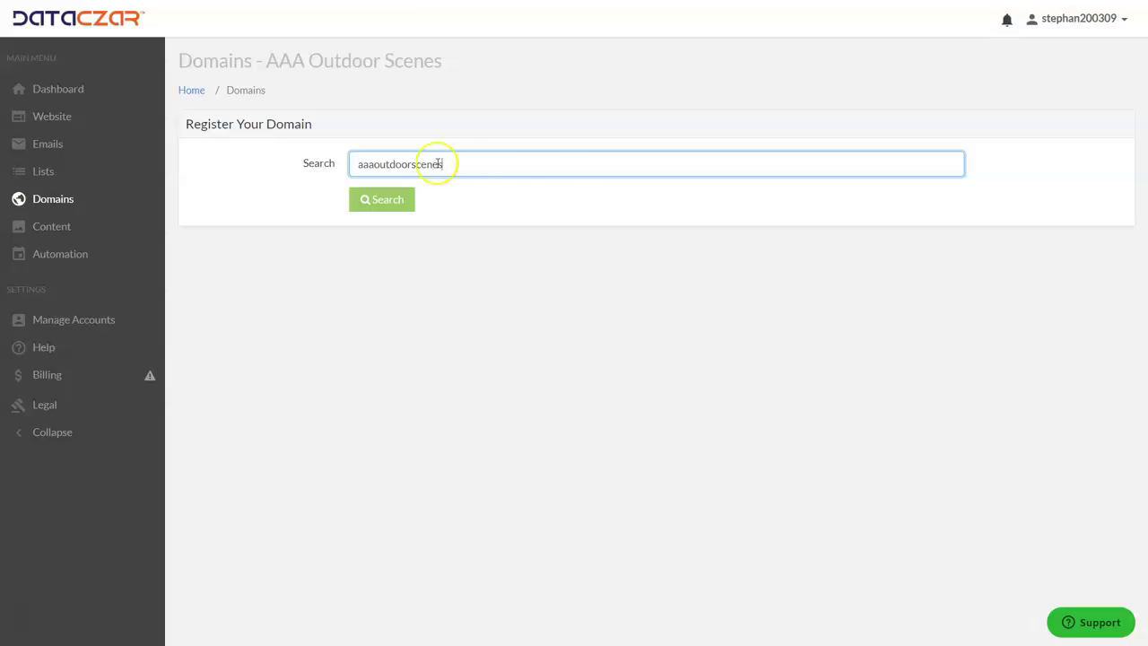
pyautogui.click(376, 198)
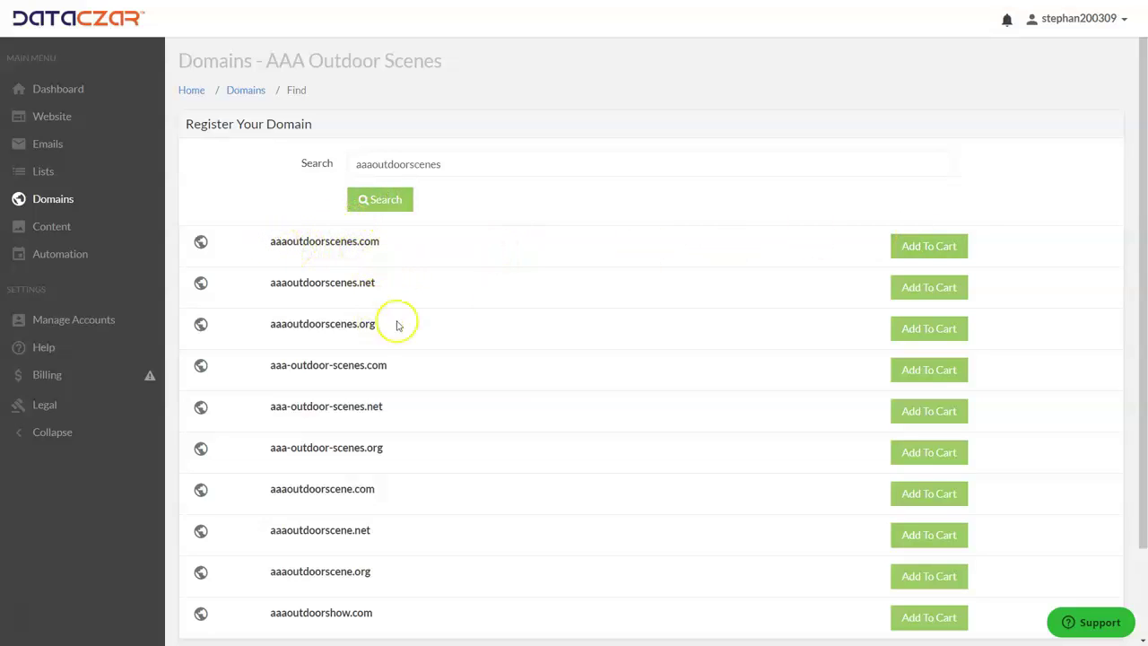
# Add aaaoutdoorscenes.com to the cart, review its $9.95 checkout line, then leave full screen
pyautogui.click(929, 251)
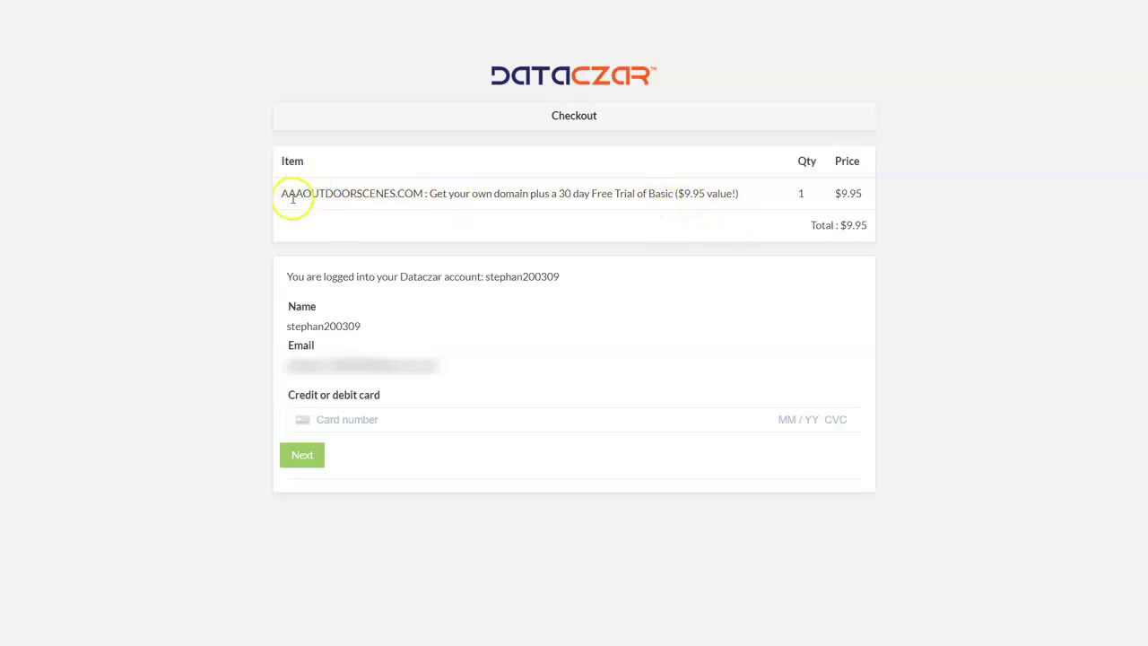
pyautogui.moveTo(296, 192); pyautogui.dragTo(824, 199)
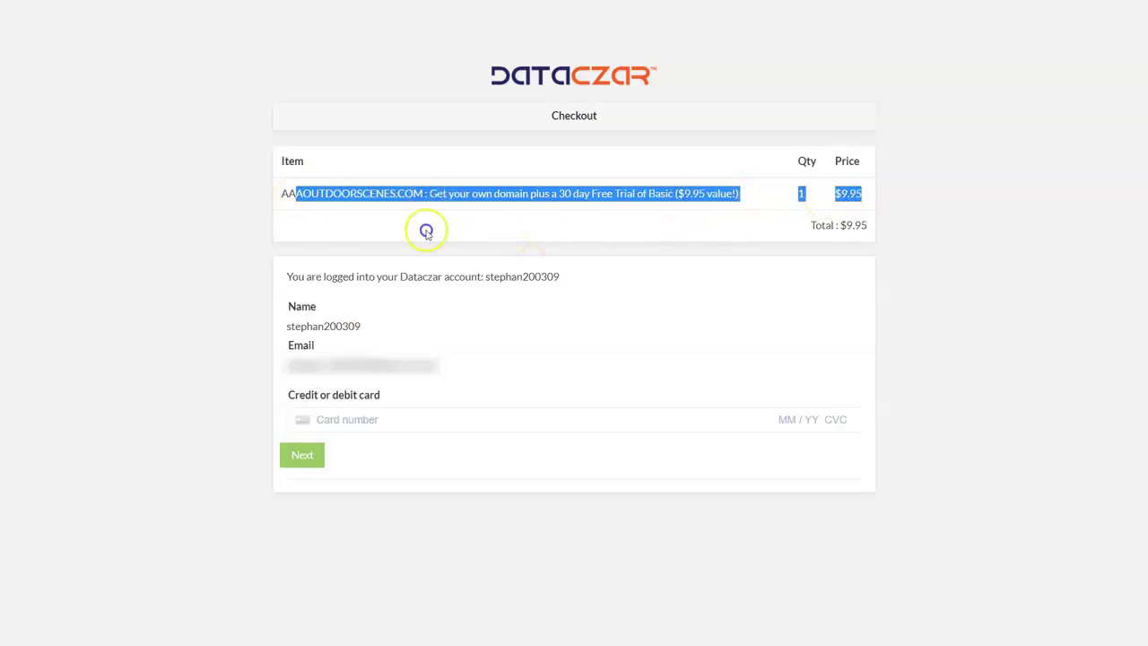
pyautogui.click(654, 204)
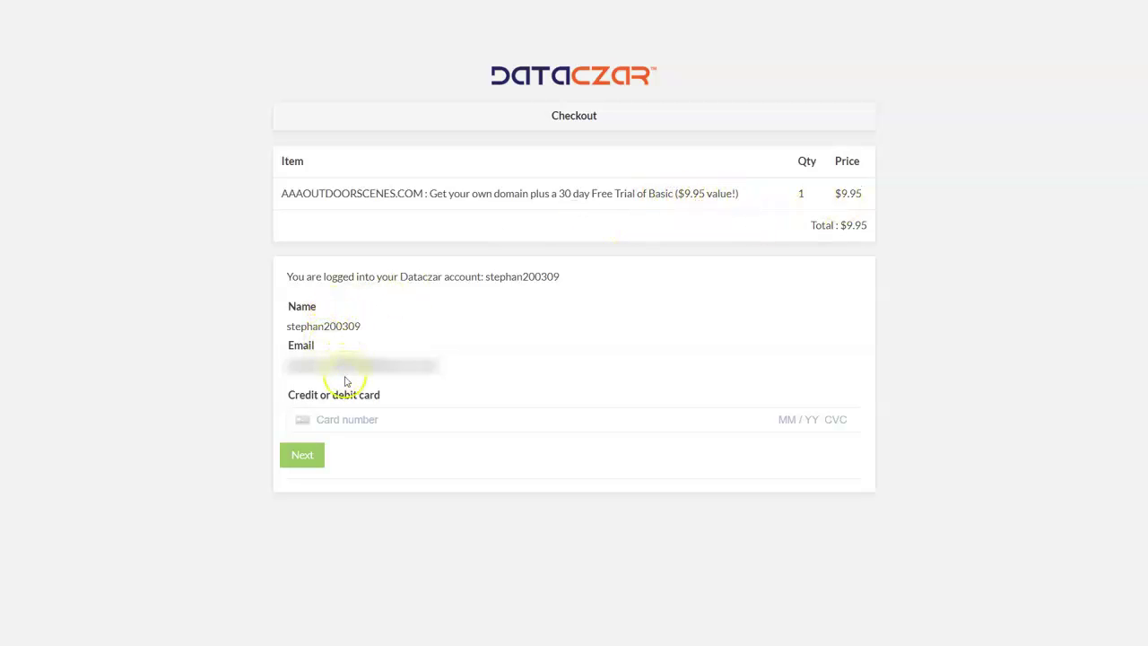
pyautogui.click(310, 454)
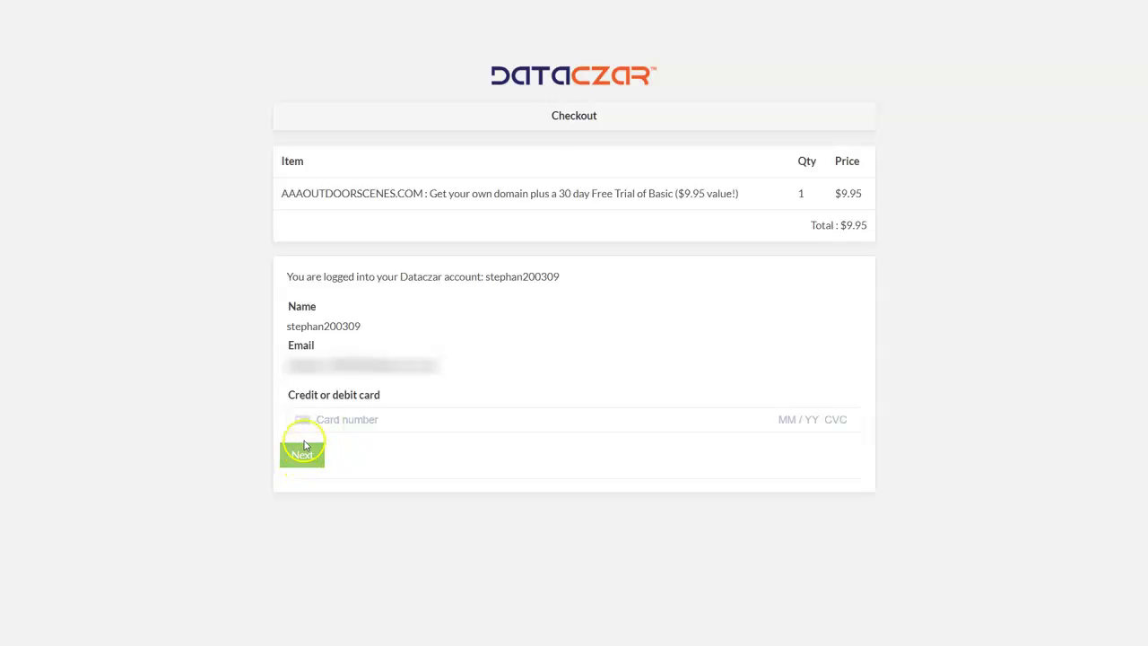
pyautogui.press('F11')
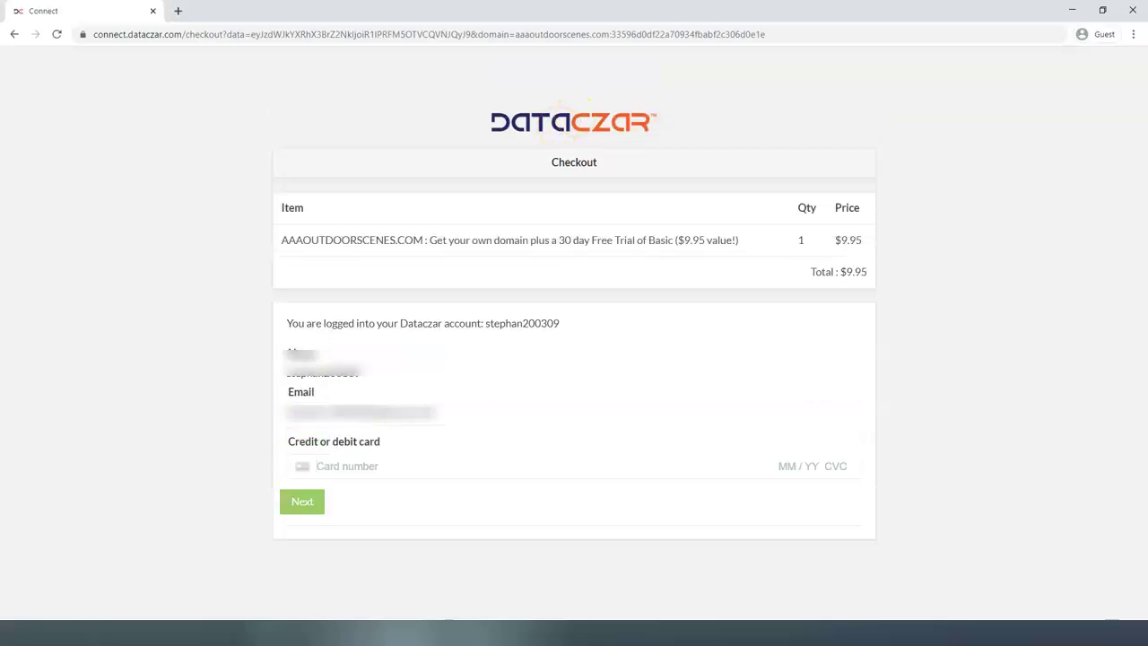
# Return to the domain search results, restore full screen, and open the Billing section
pyautogui.click(12, 34)
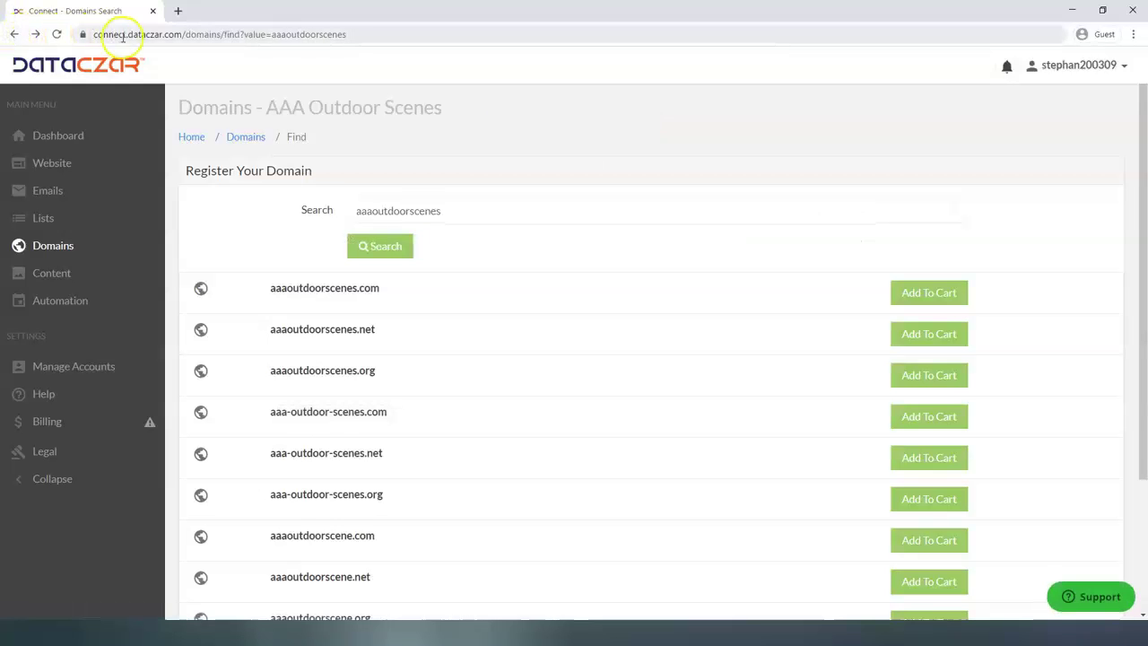
pyautogui.press('F11')
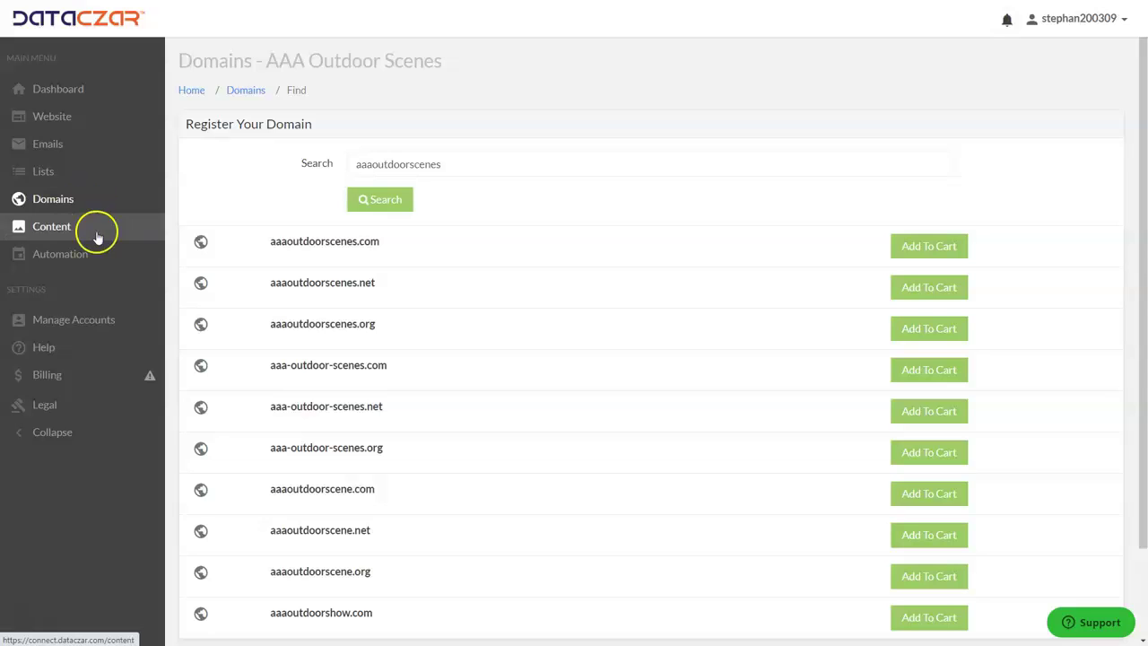
pyautogui.click(46, 382)
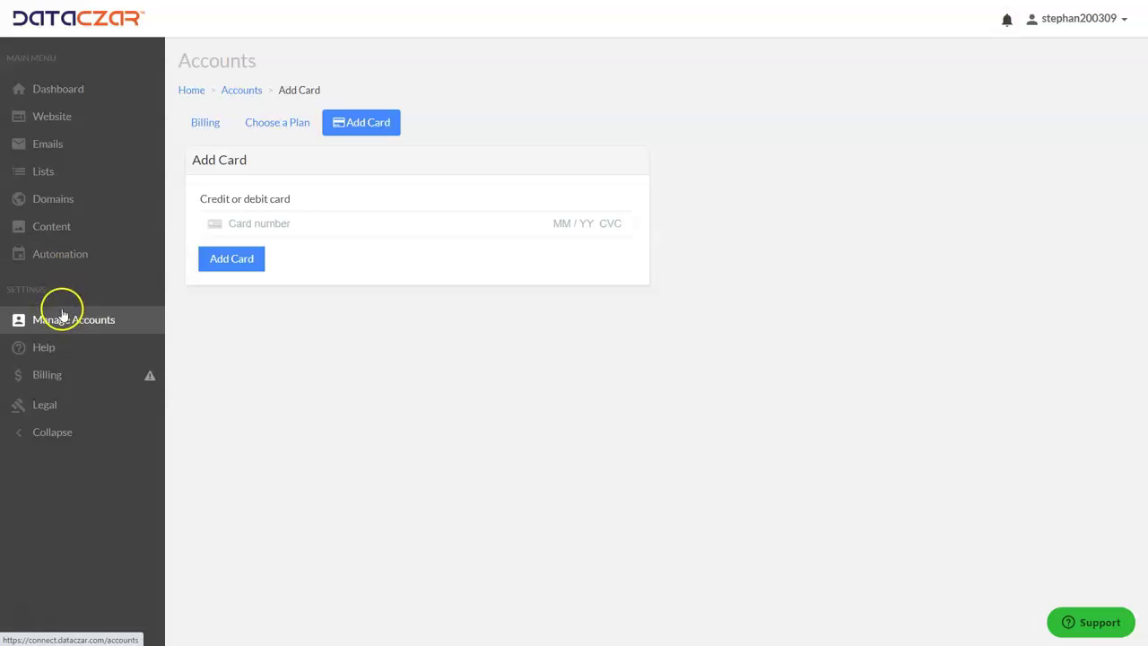
# View the current account's users under Manage Accounts, then open the empty Automation Newsletters page
pyautogui.click(63, 321)
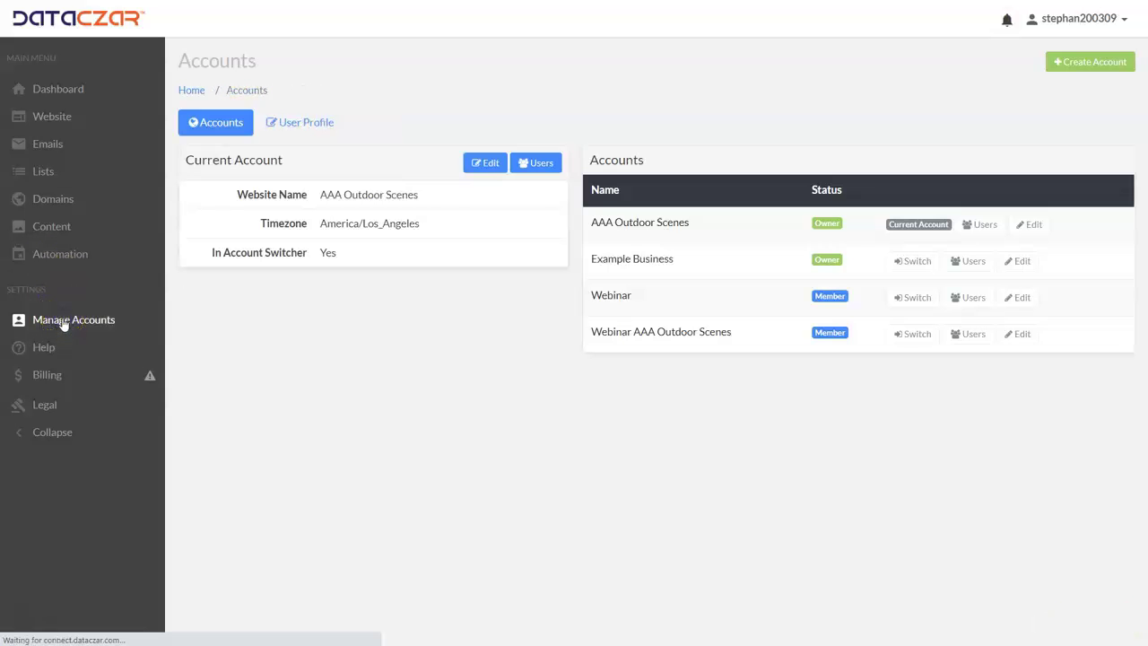
pyautogui.click(541, 165)
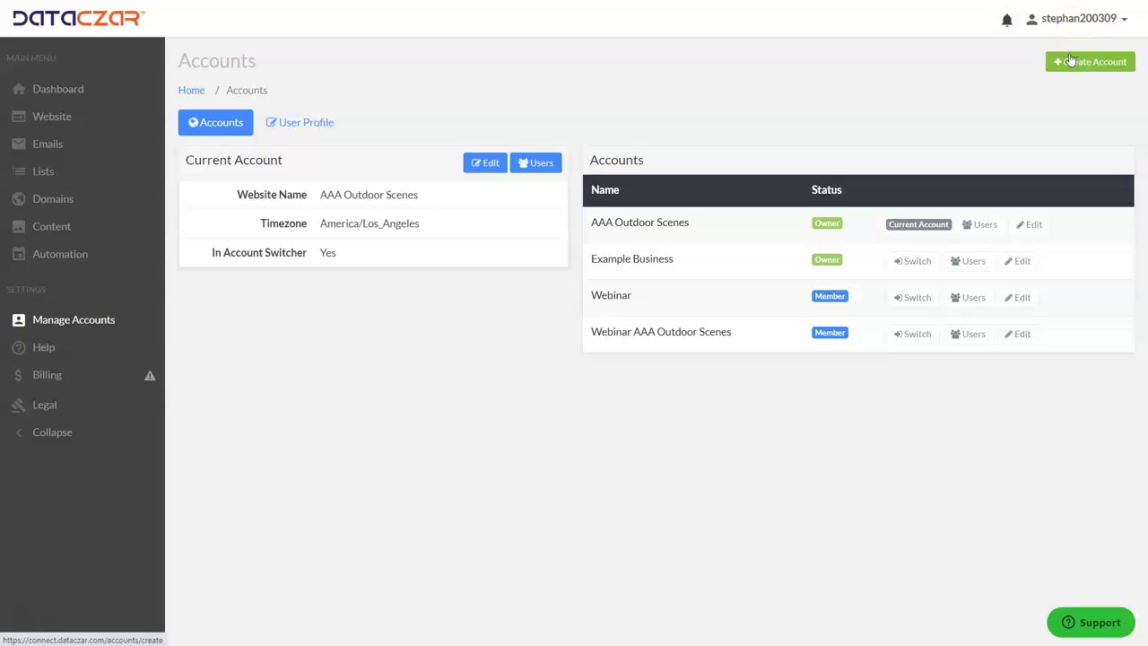
pyautogui.click(67, 259)
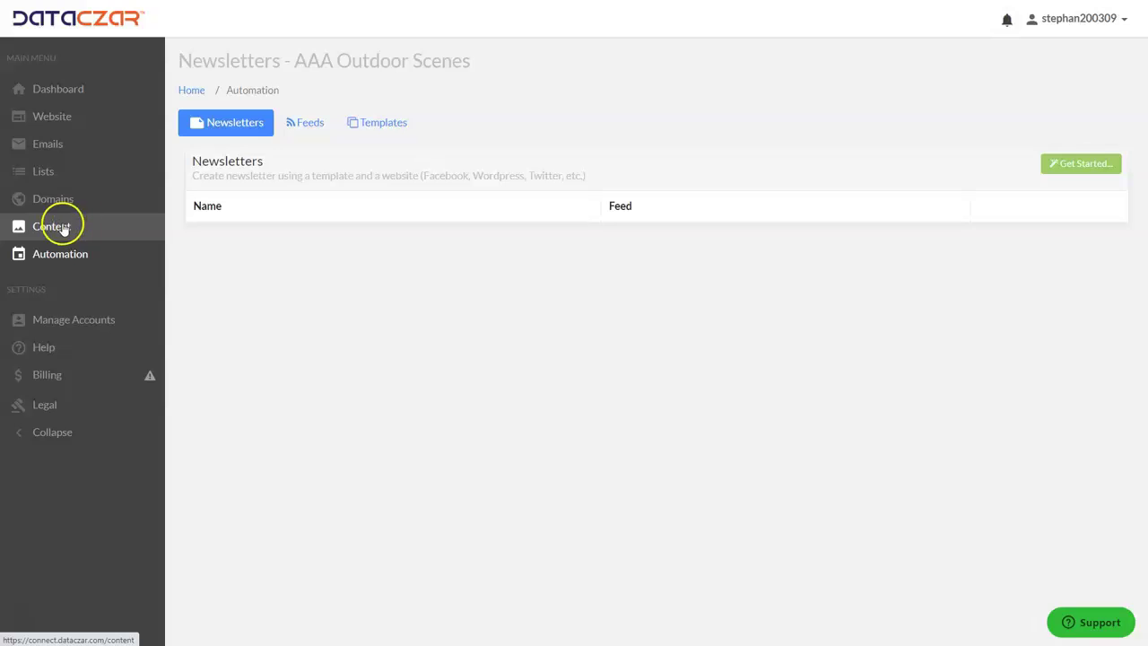
# Browse the Content library's My Images tab and Upload tab, then open the Domains search
pyautogui.click(52, 227)
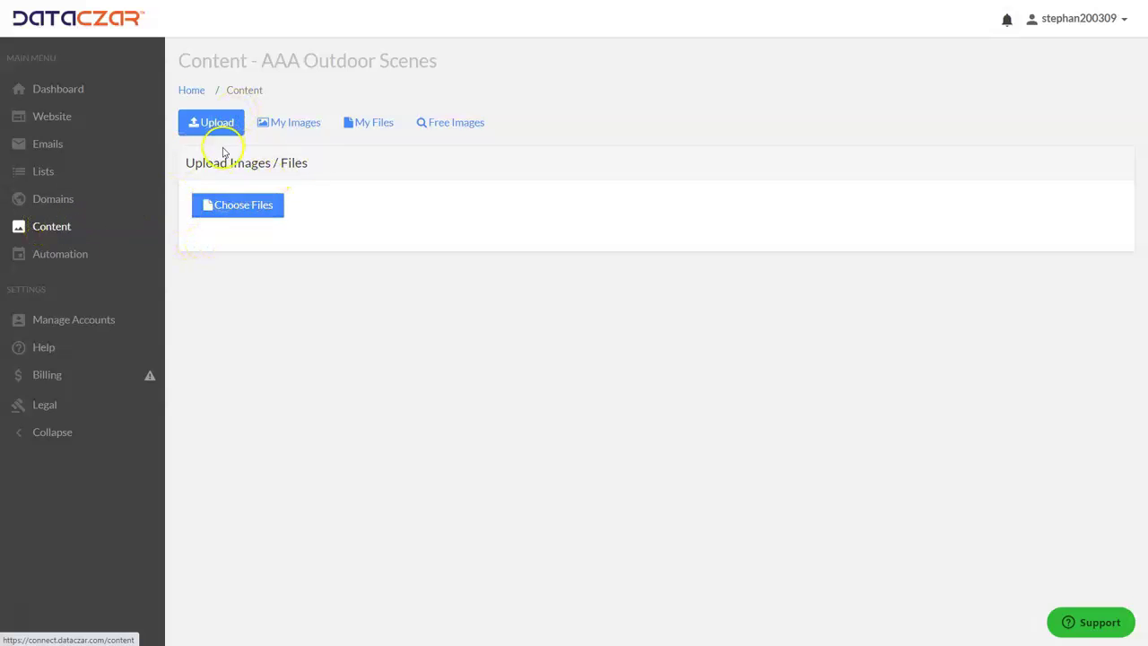
pyautogui.click(284, 127)
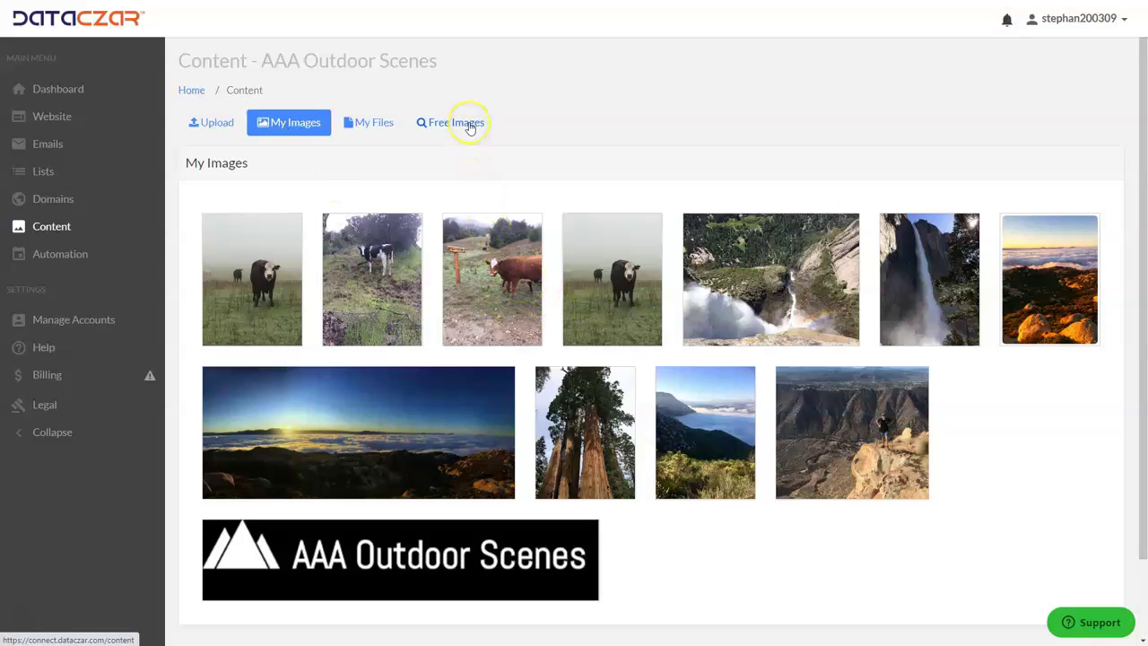
pyautogui.click(220, 124)
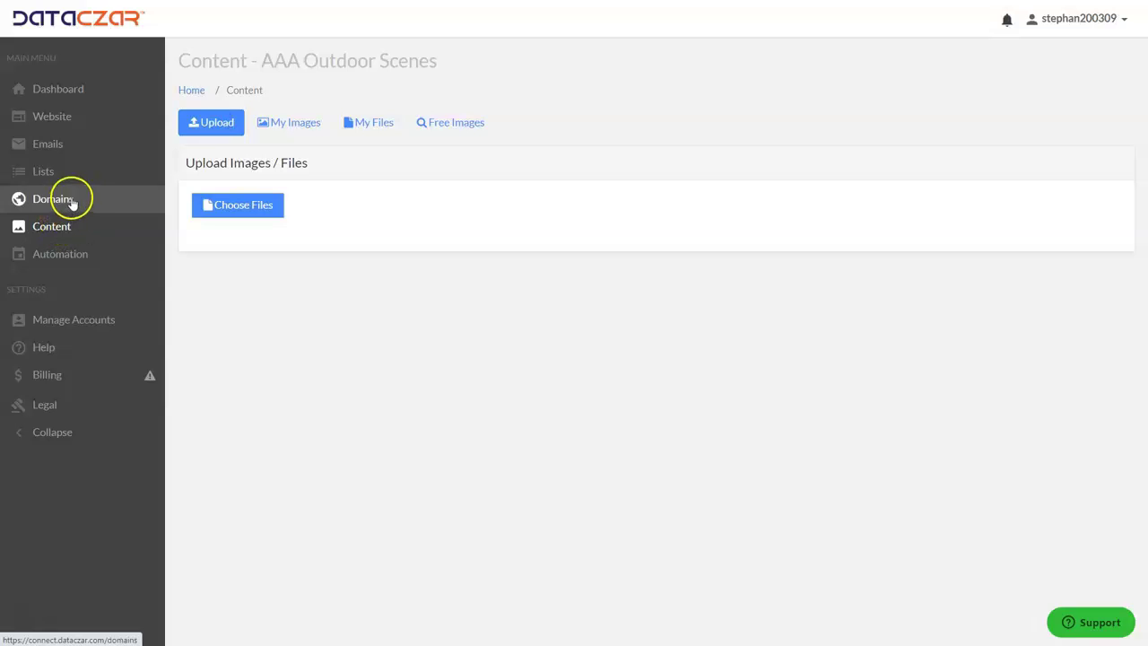
pyautogui.click(71, 203)
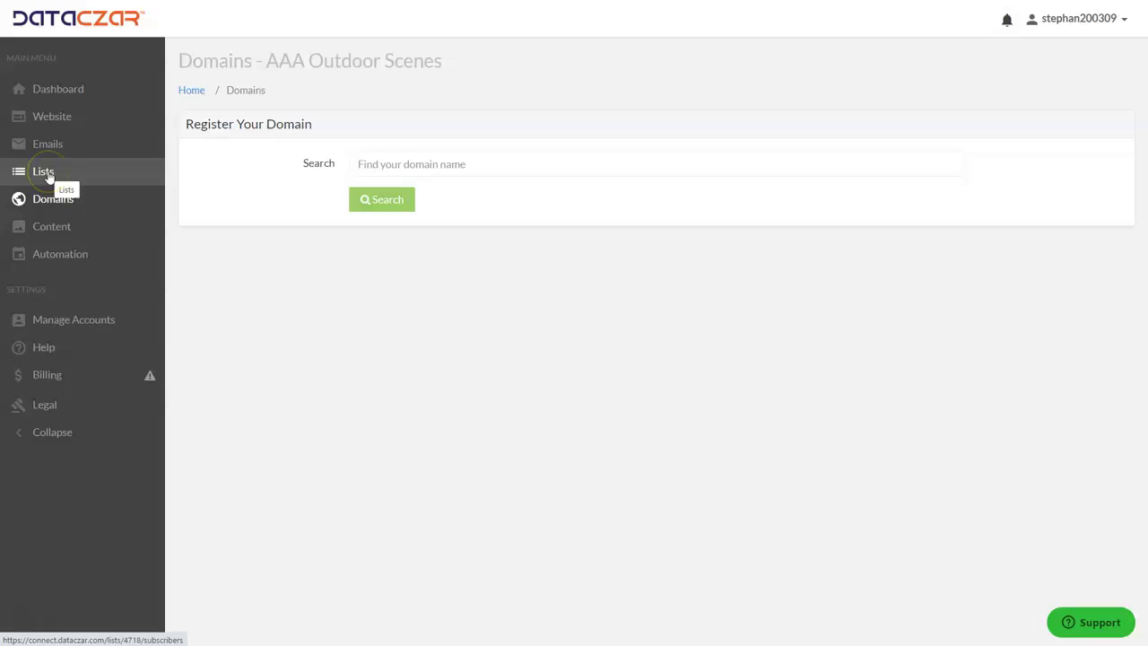
# Check the default list's single active subscriber, then open the empty Email Blasts page
pyautogui.click(48, 175)
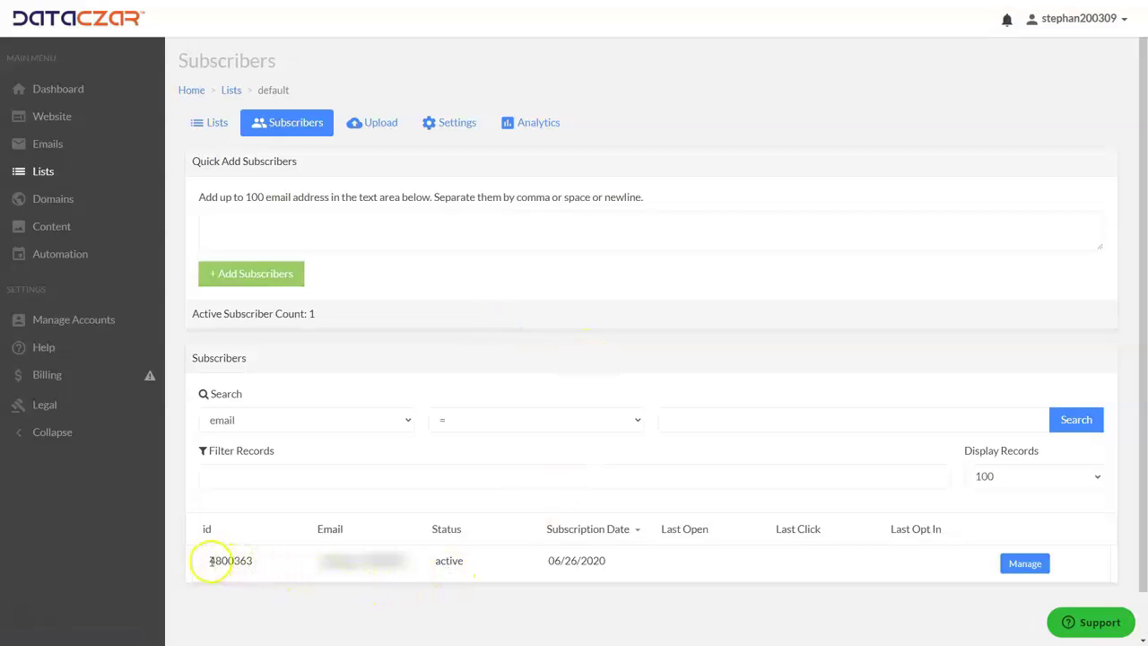
pyautogui.moveTo(220, 560); pyautogui.dragTo(639, 575)
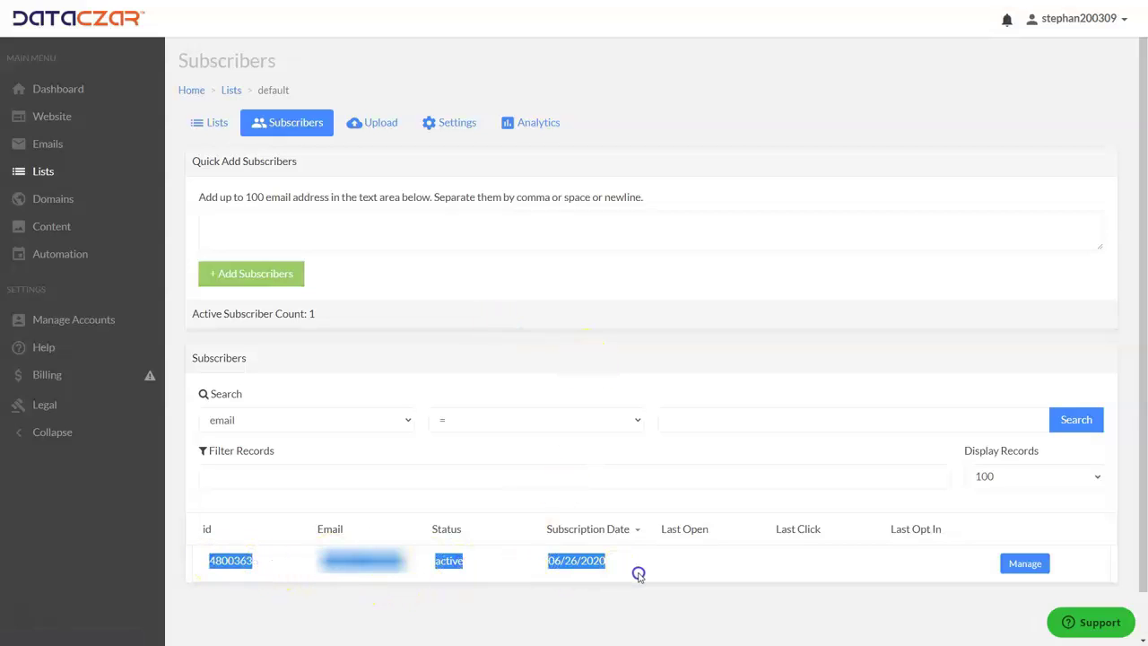
pyautogui.click(629, 267)
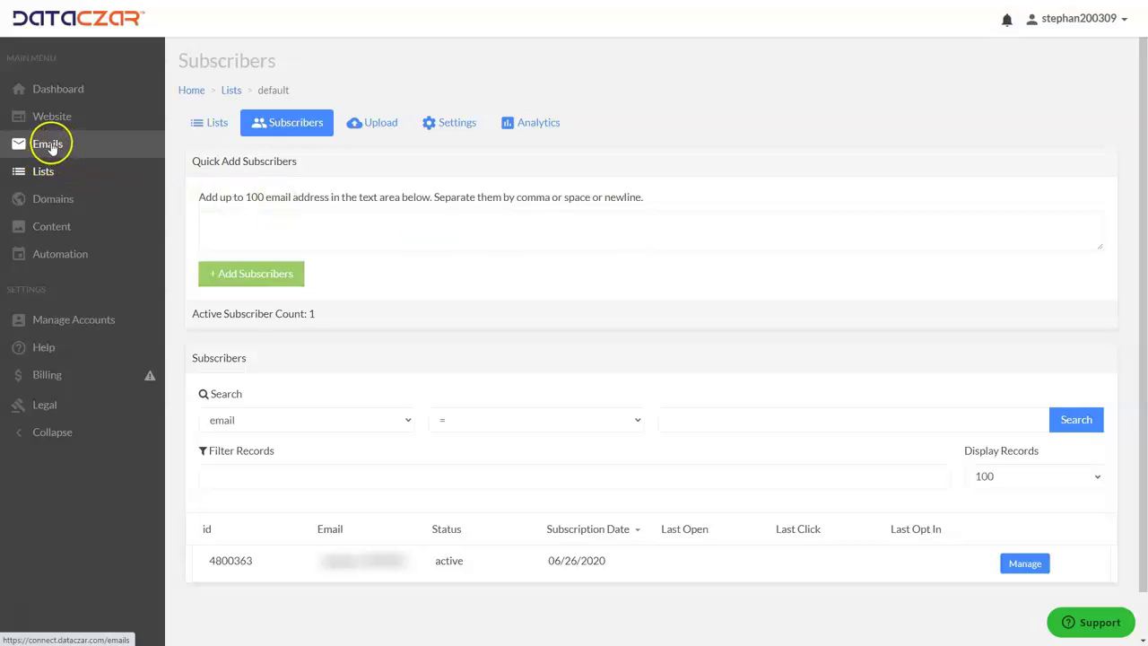
pyautogui.click(50, 146)
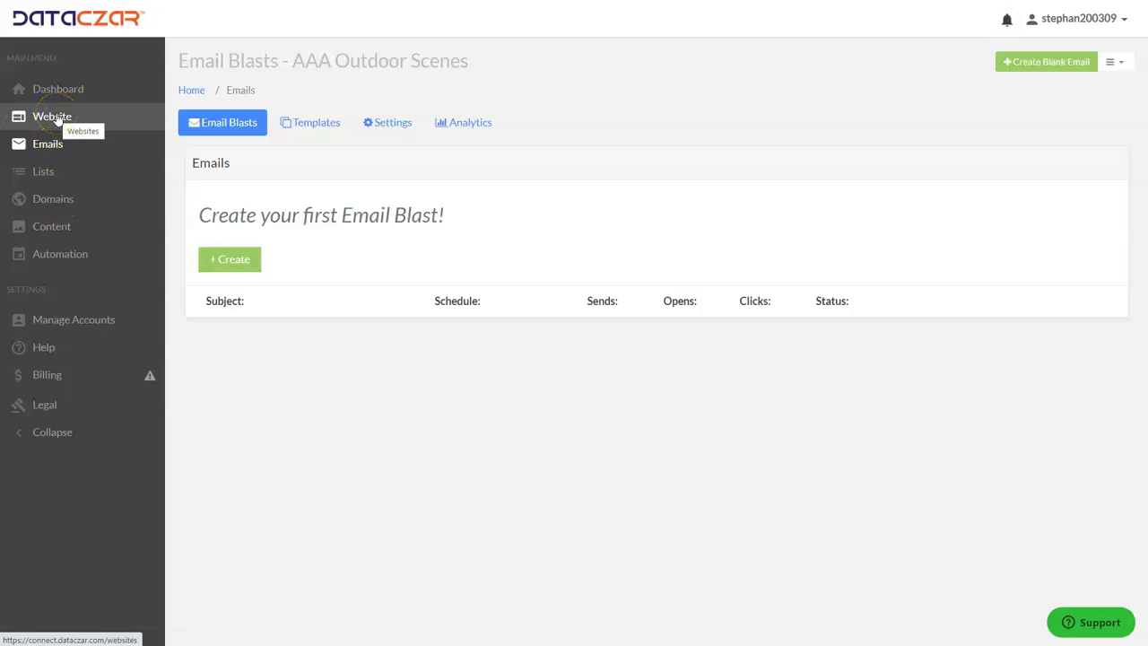
# Show the AAA Outdoor Scenes Website page and briefly highlight its Domain Name line
pyautogui.click(56, 119)
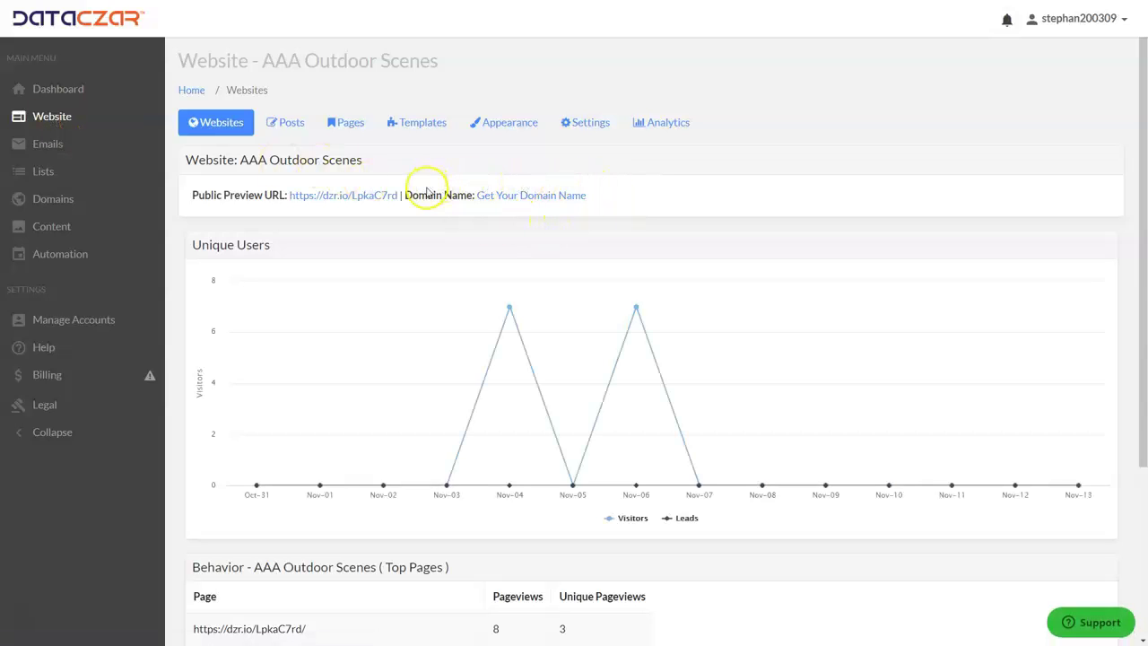
pyautogui.moveTo(427, 195); pyautogui.dragTo(630, 209)
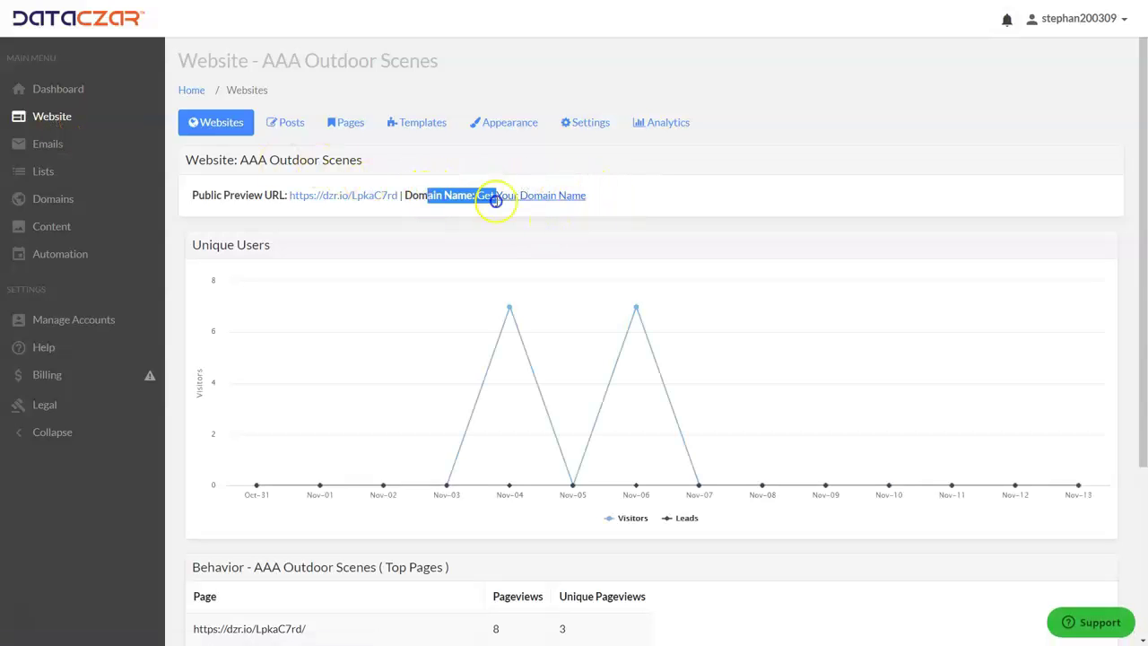
pyautogui.click(652, 196)
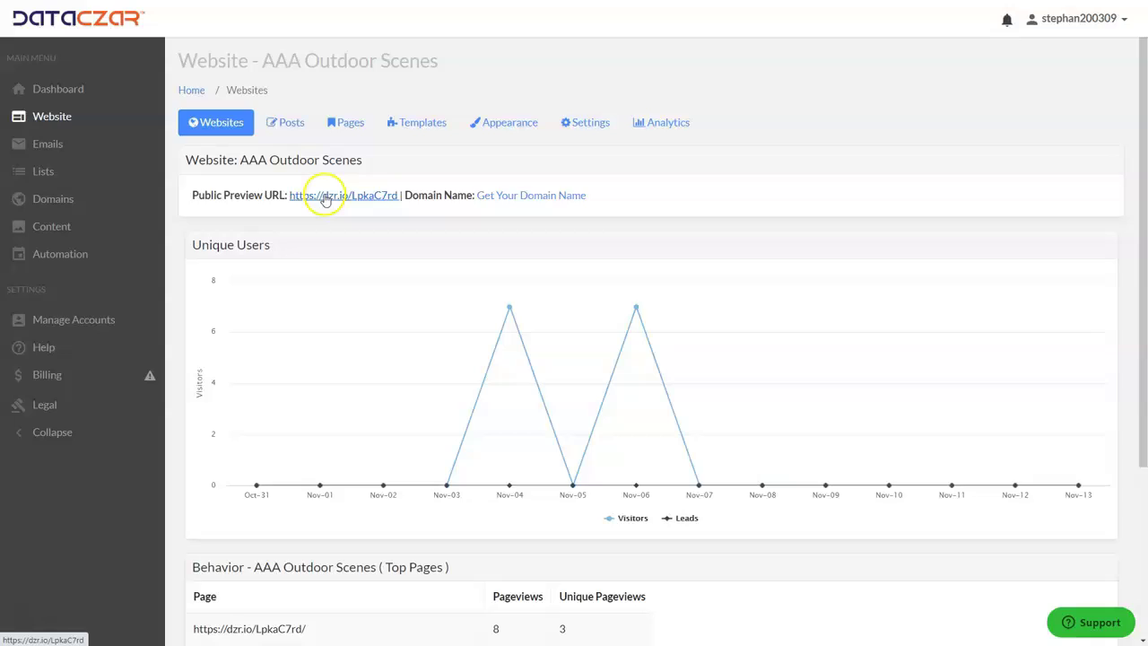
pyautogui.click(325, 196)
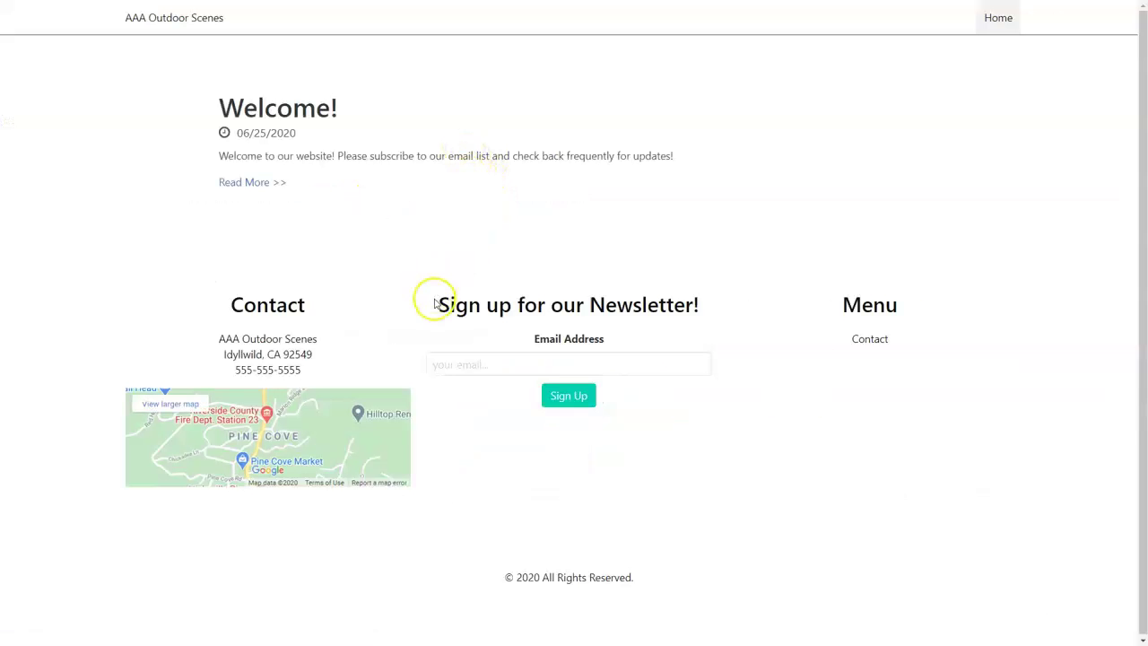
pyautogui.moveTo(437, 305); pyautogui.dragTo(725, 306)
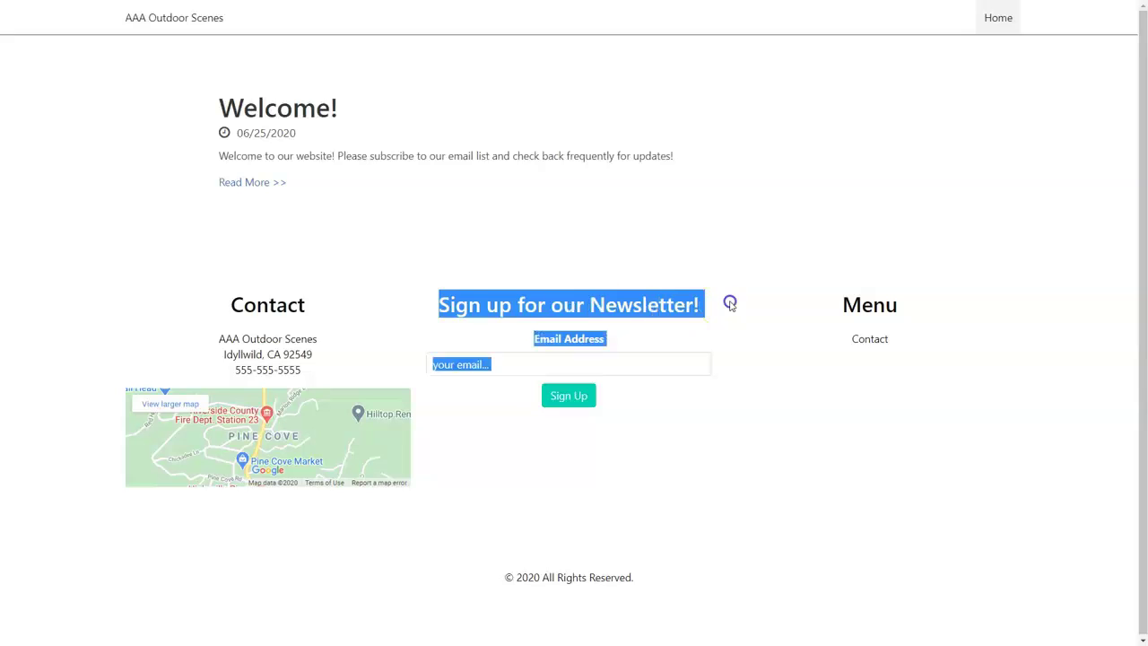
pyautogui.click(731, 304)
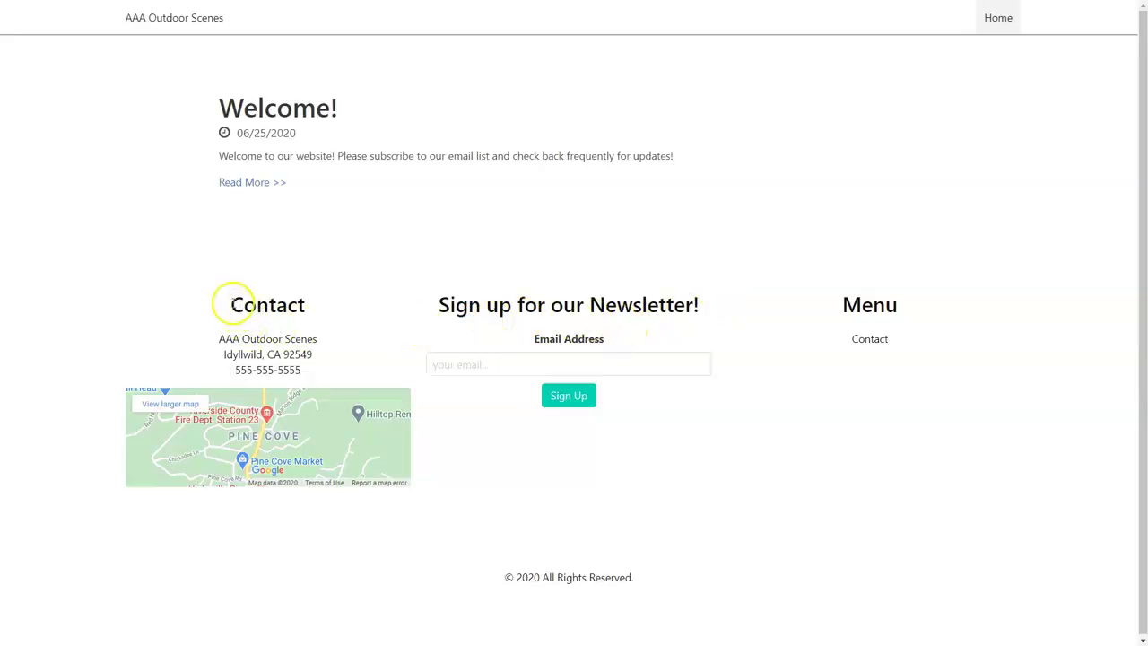
pyautogui.moveTo(232, 303); pyautogui.dragTo(357, 374)
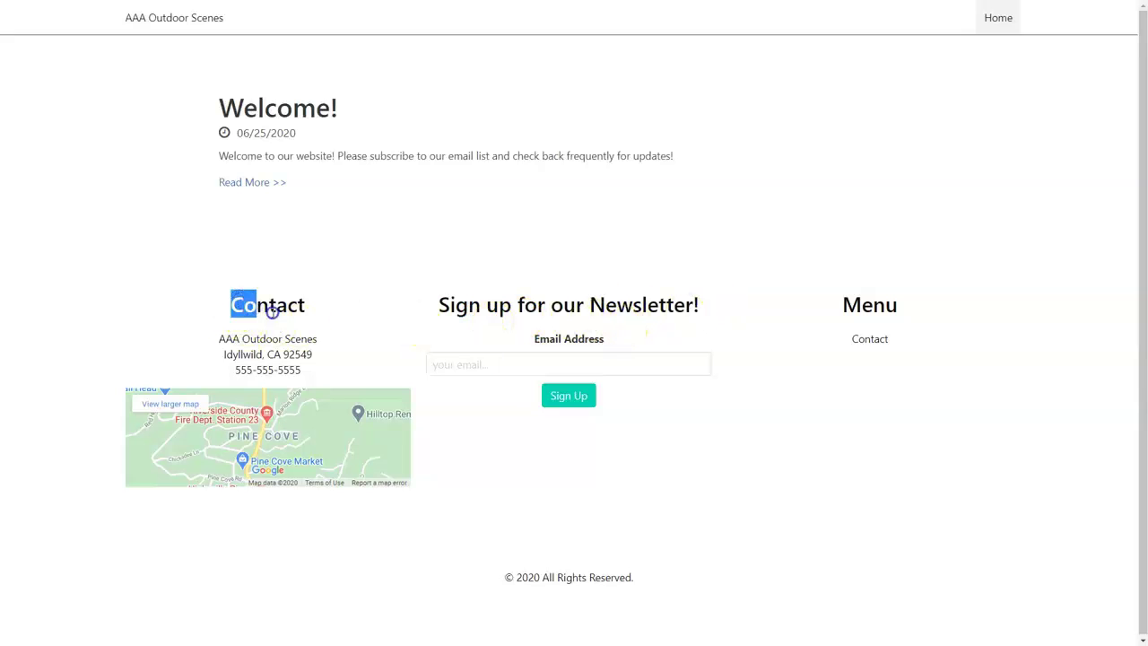
pyautogui.click(356, 374)
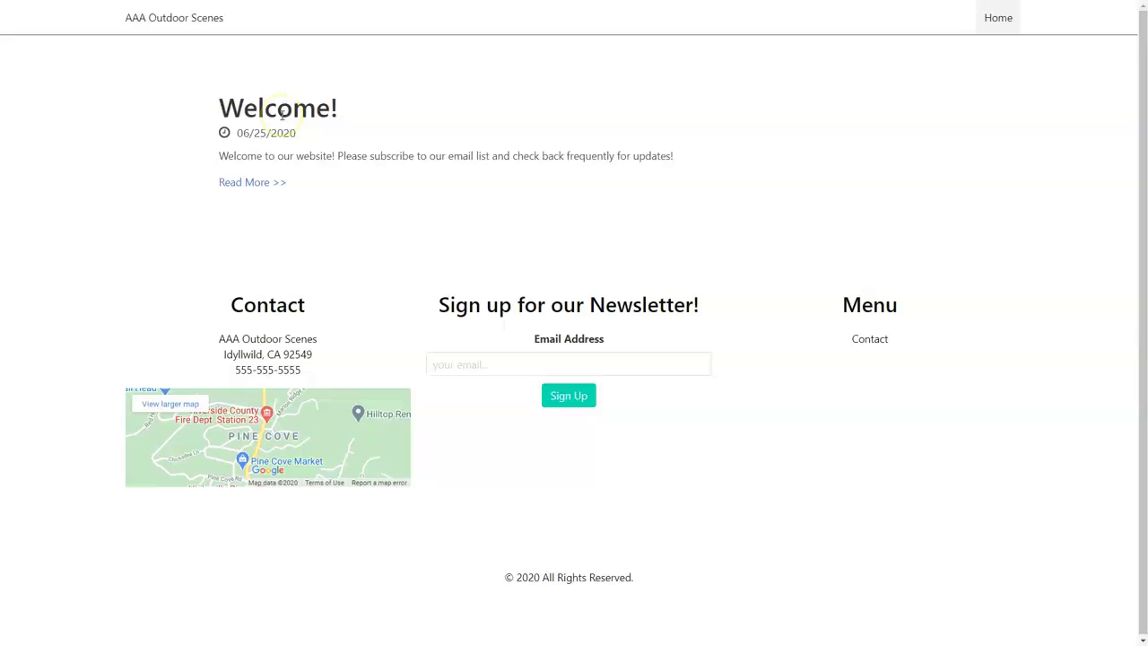
pyautogui.hotkey('ctrl', 'w')
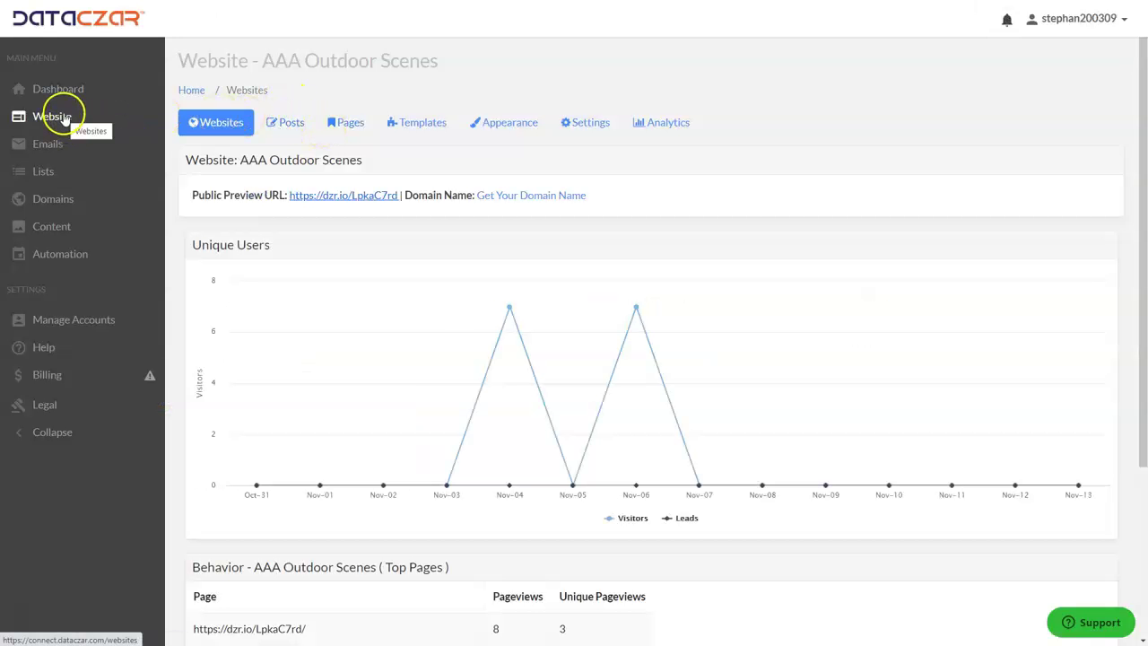
# Visit the Help page and Help Center articles, then Domains, ending on the Dashboard
pyautogui.click(52, 351)
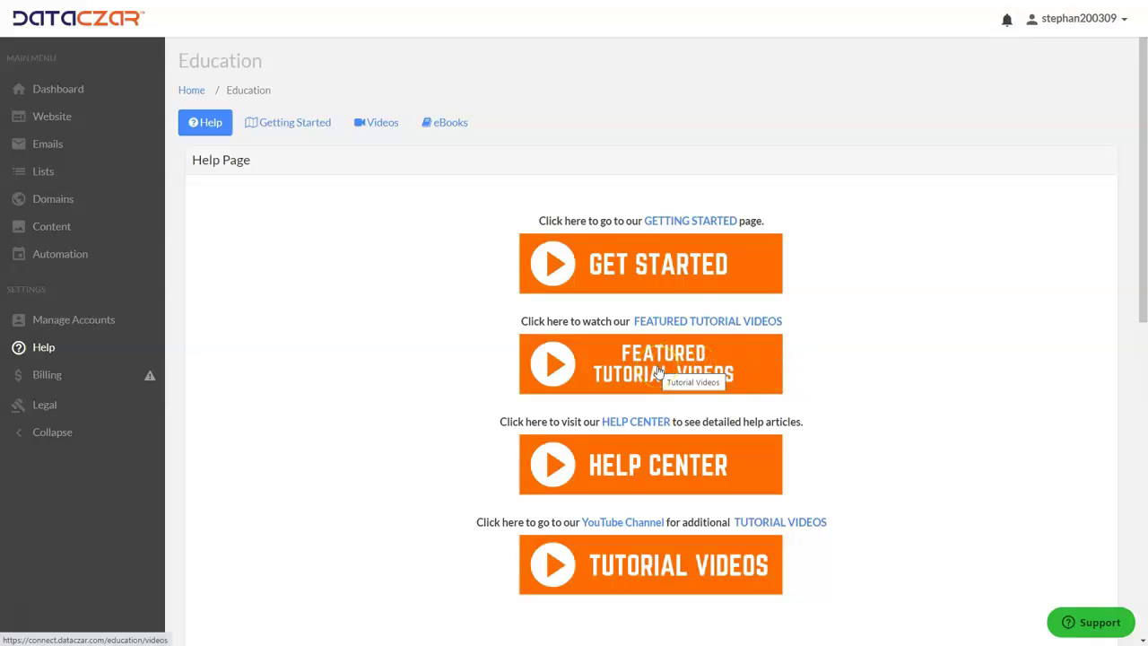
pyautogui.click(637, 474)
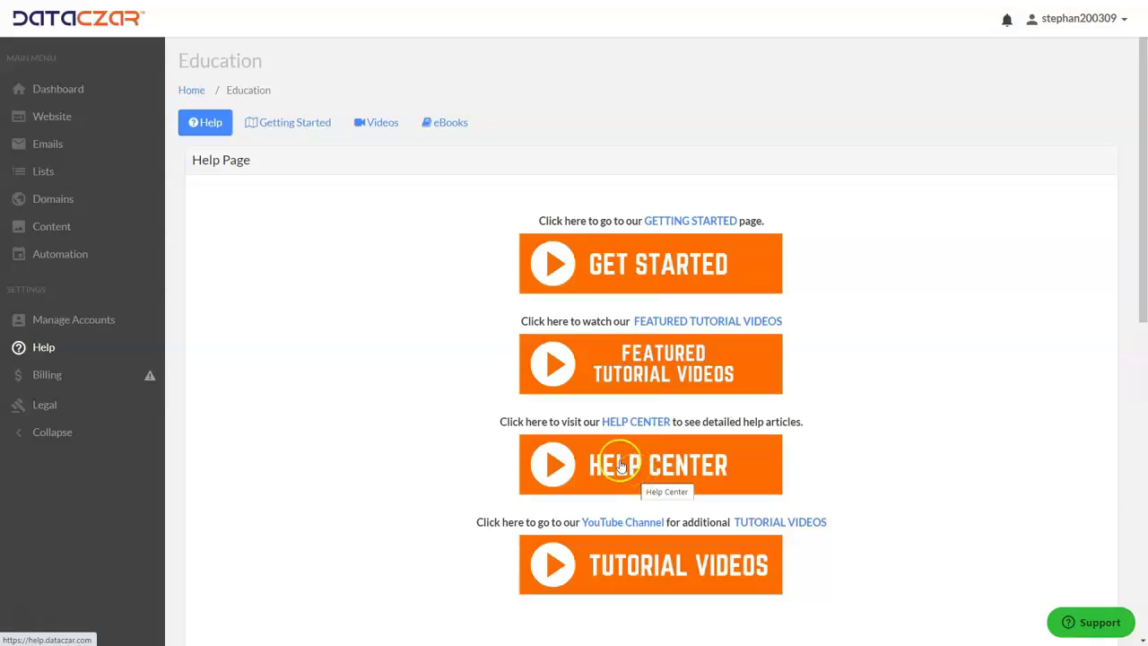
pyautogui.click(59, 199)
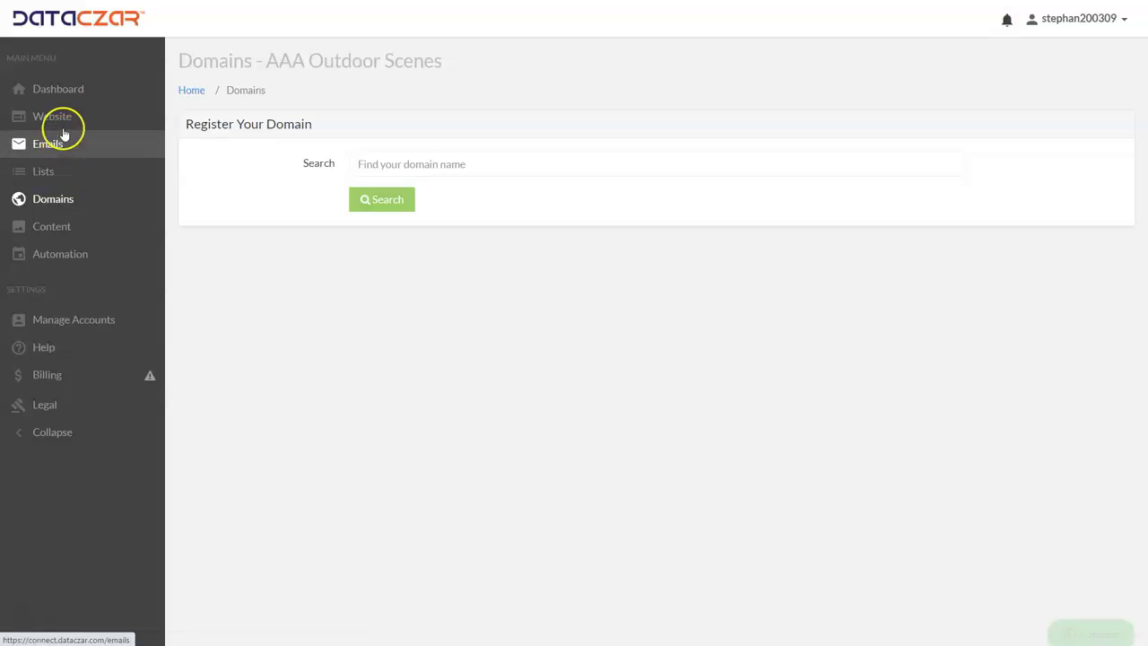
pyautogui.click(68, 93)
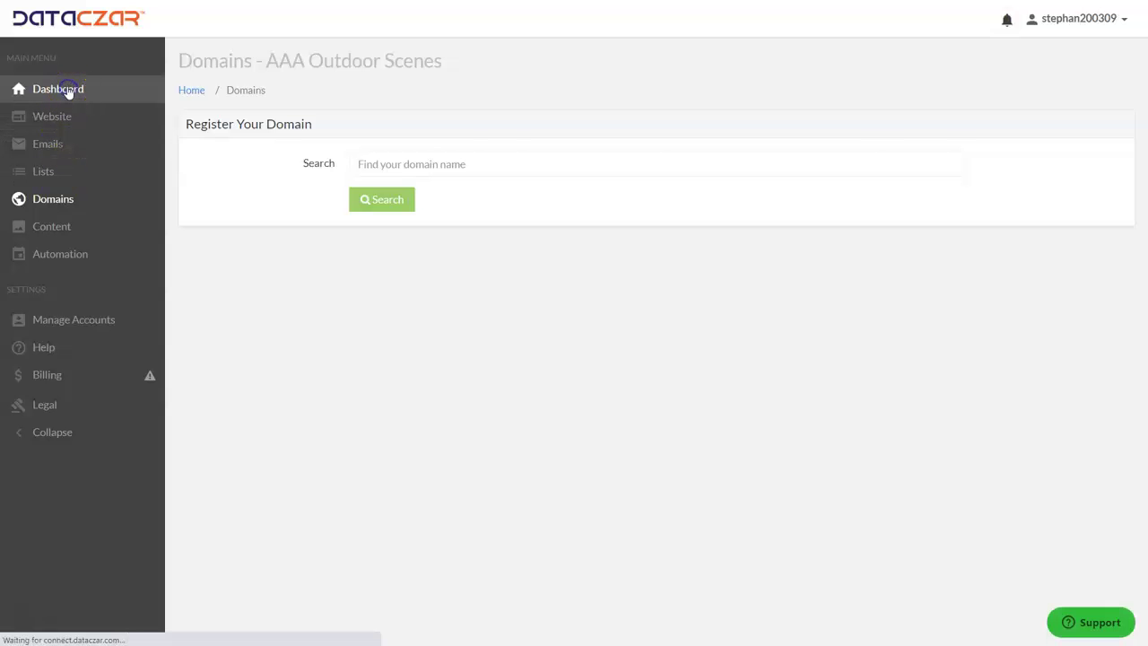